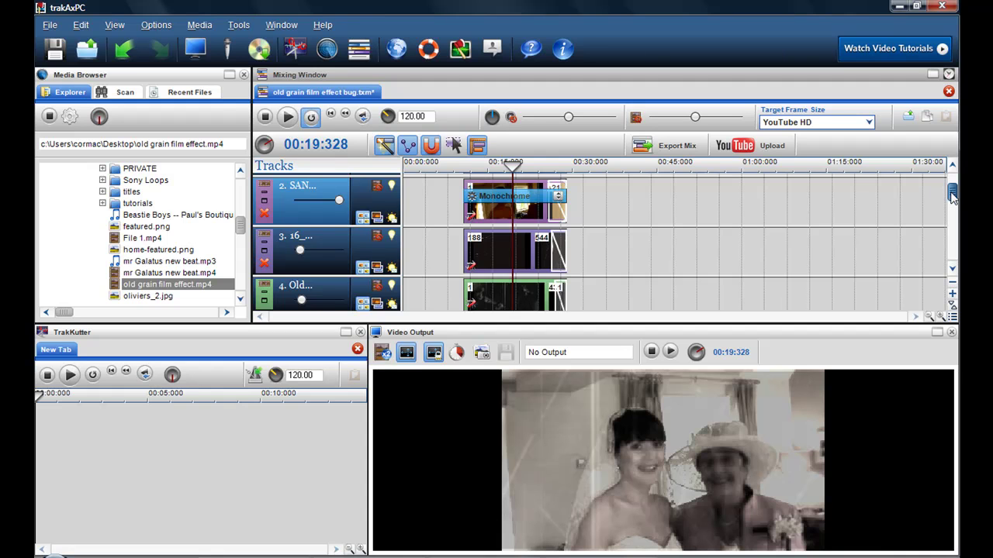
- Preview the black-and-white clip, then delete its Monochrome effect
{"action": "scroll", "coordinate": [948, 197], "scroll_direction": "up", "scroll_amount": 1}
{"action": "scroll", "coordinate": [943, 198], "scroll_direction": "up", "scroll_amount": 1}
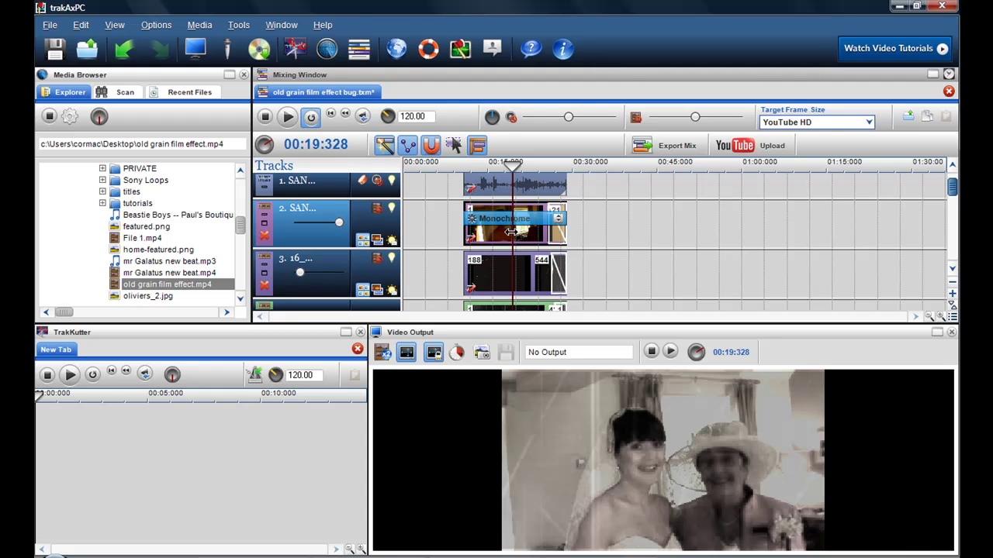
{"action": "mouse_move", "coordinate": [511, 231]}
{"action": "left_mouse_down"}
{"action": "mouse_move", "coordinate": [480, 232]}
{"action": "mouse_move", "coordinate": [502, 233]}
{"action": "left_mouse_up"}
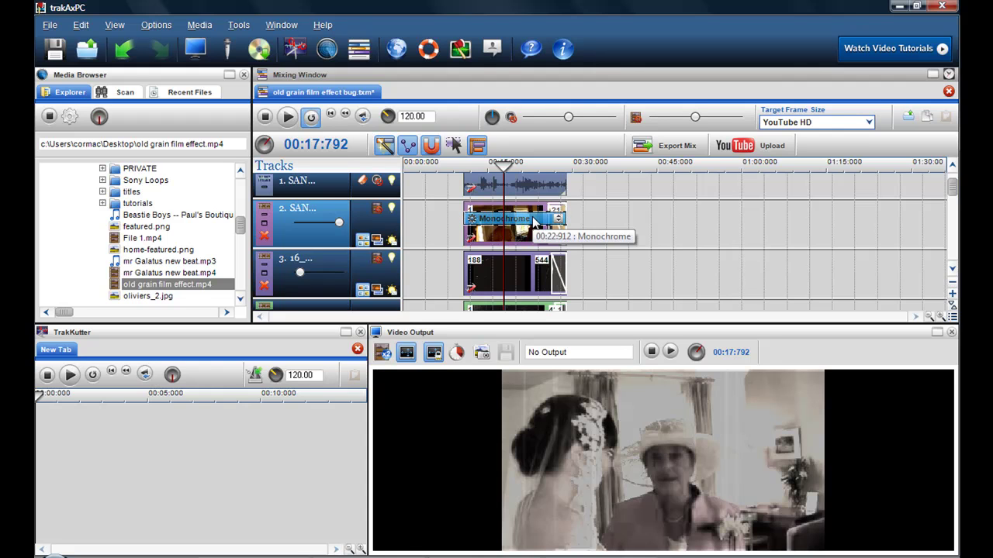
{"action": "key", "text": "Delete"}
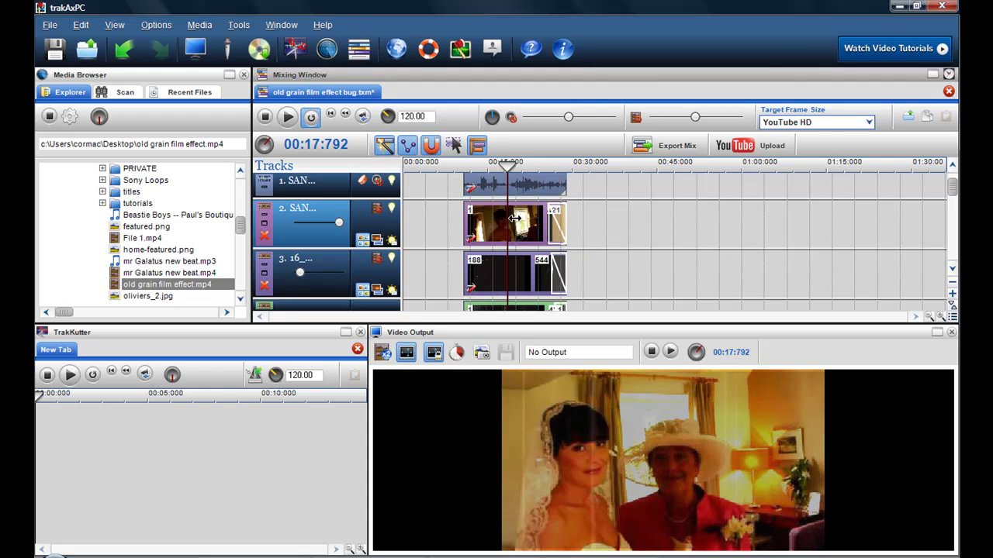
- Scrub through the now full-colour clip and select it on track 2
{"action": "left_click_drag", "start_coordinate": [502, 218], "coordinate": [519, 222]}
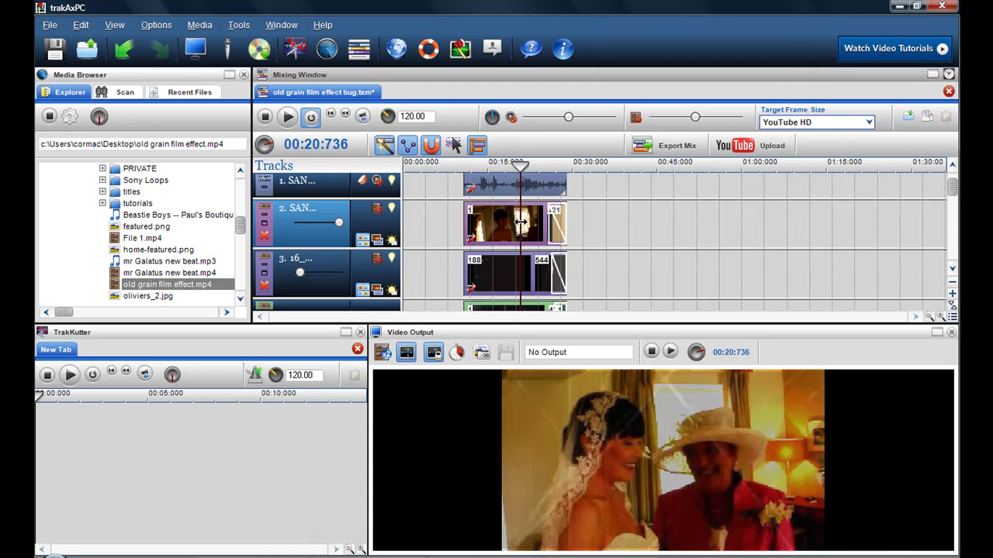
{"action": "left_click_drag", "start_coordinate": [519, 222], "coordinate": [495, 219]}
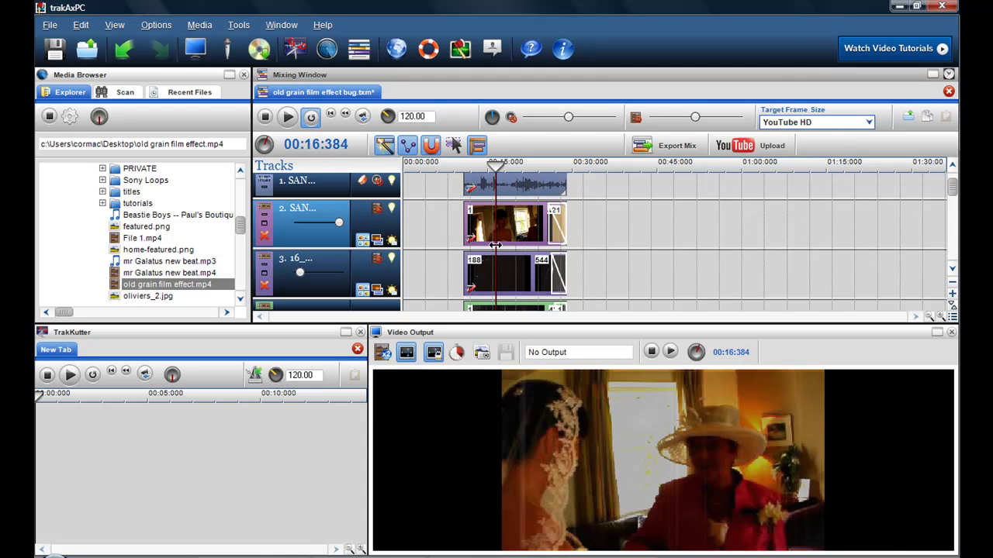
{"action": "left_click", "coordinate": [495, 245]}
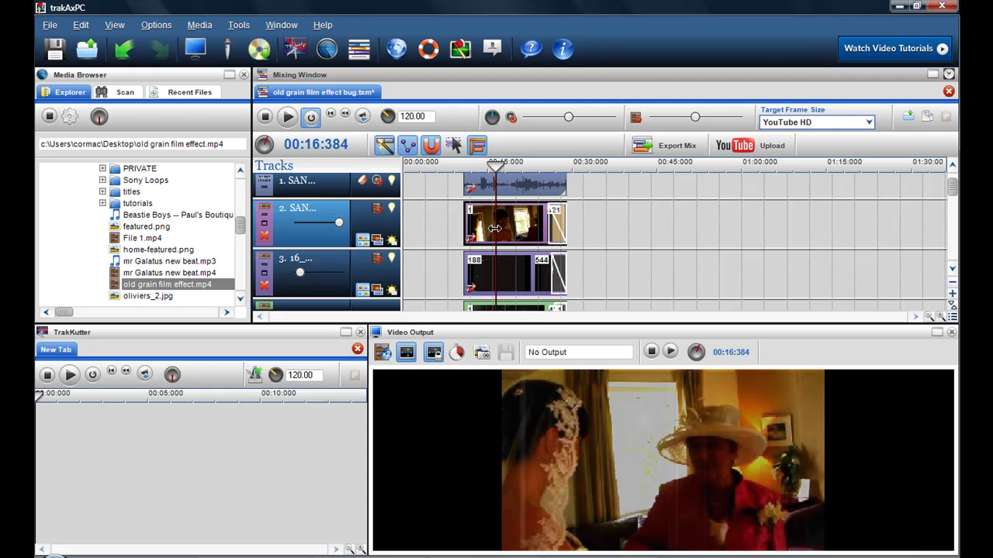
{"action": "left_click_drag", "start_coordinate": [494, 228], "coordinate": [511, 228]}
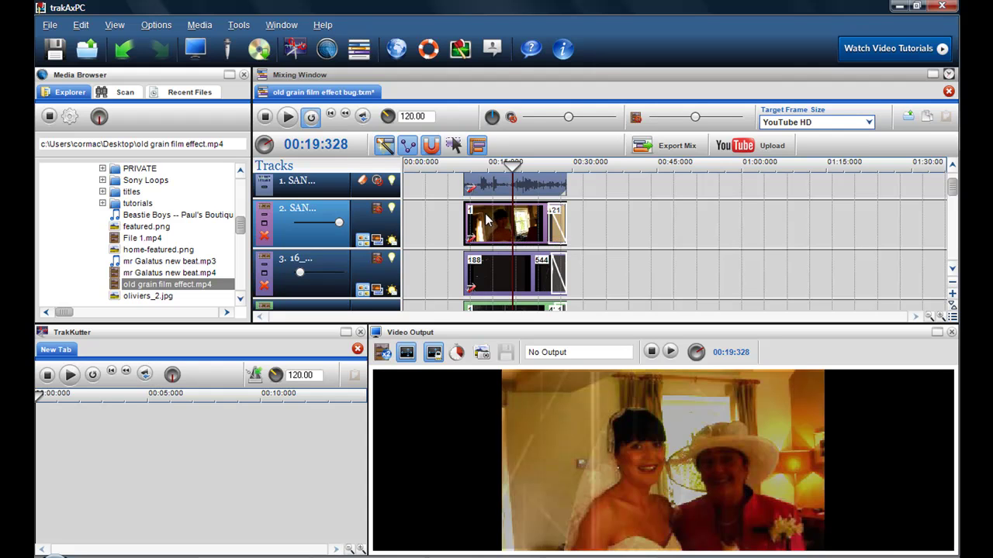
- Add a Sepia video effect to the track 2 clip and reset its envelope to flat
{"action": "right_click", "coordinate": [487, 221]}
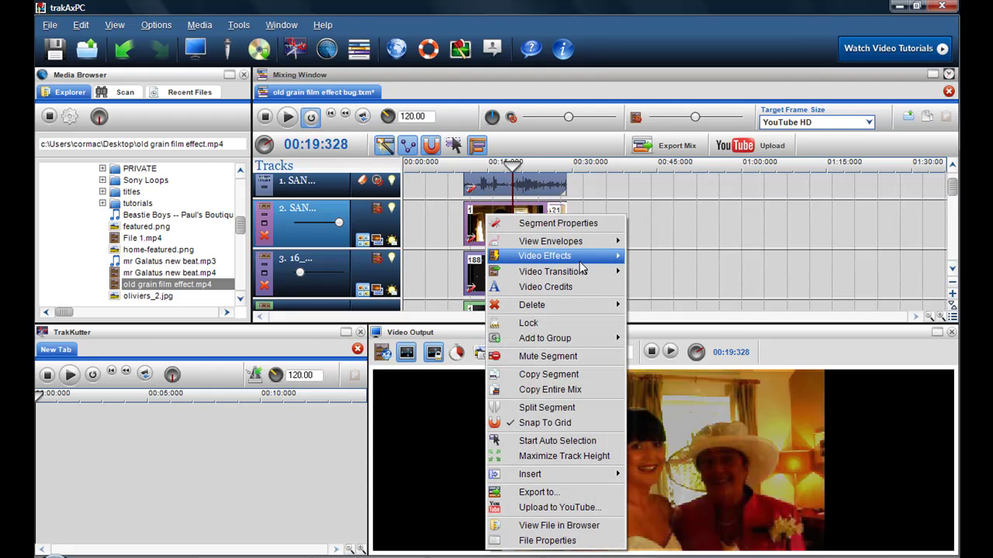
{"action": "mouse_move", "coordinate": [544, 256]}
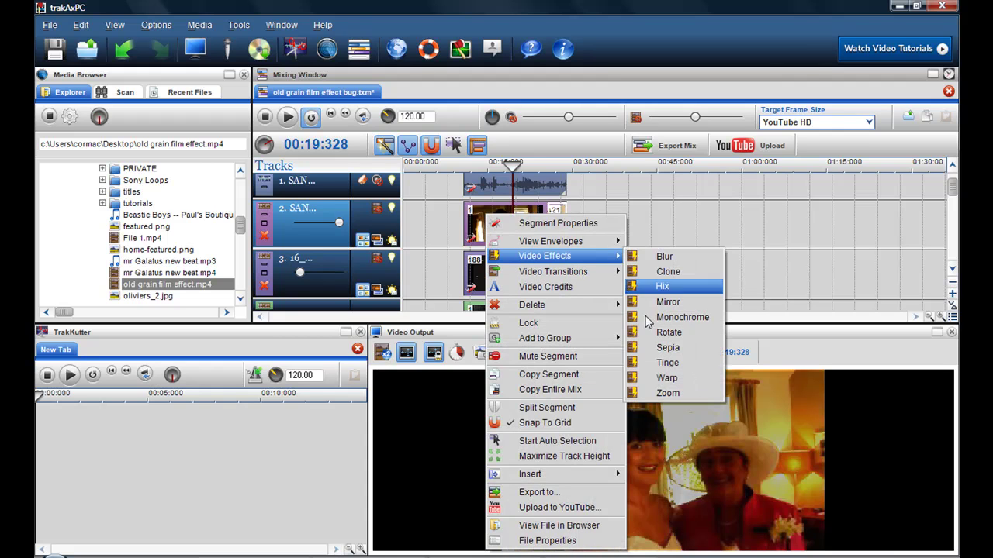
{"action": "left_click", "coordinate": [671, 349]}
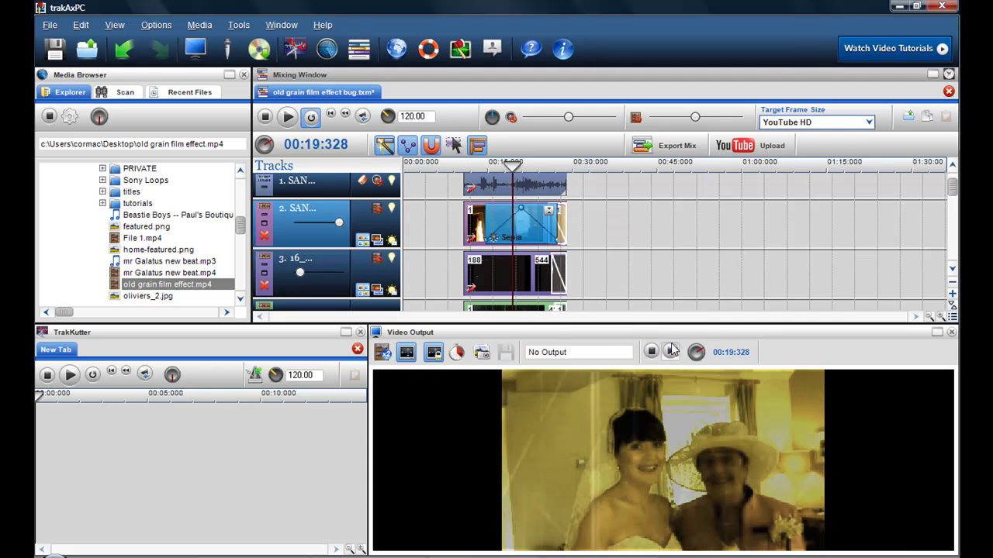
{"action": "right_click", "coordinate": [510, 223]}
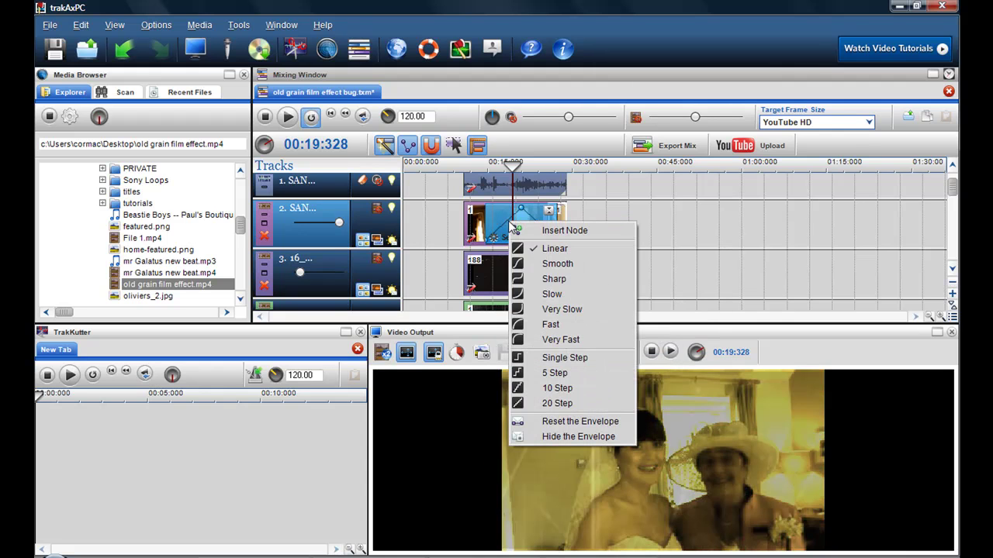
{"action": "left_click", "coordinate": [574, 421]}
- Extend the Sepia across the whole clip, lower its strength, and collapse the effect view
{"action": "left_click_drag", "start_coordinate": [480, 231], "coordinate": [566, 227]}
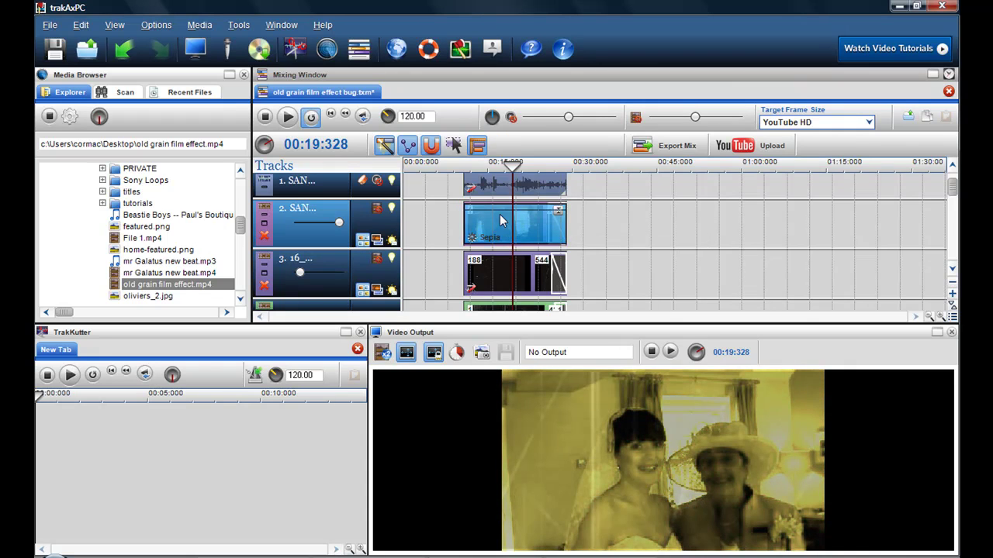
{"action": "mouse_move", "coordinate": [506, 220]}
{"action": "left_mouse_down"}
{"action": "mouse_move", "coordinate": [501, 237]}
{"action": "mouse_move", "coordinate": [527, 232]}
{"action": "left_mouse_up"}
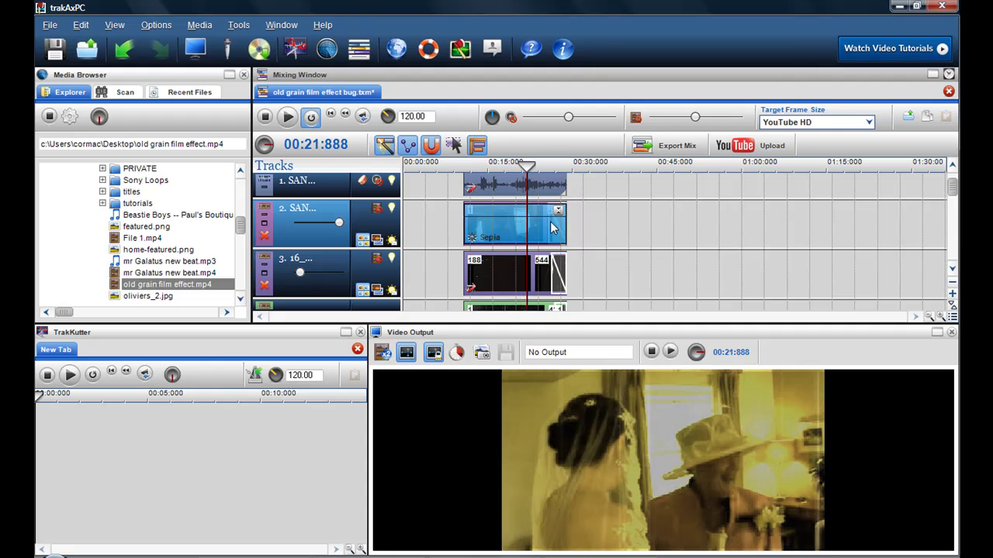
{"action": "left_click", "coordinate": [557, 211]}
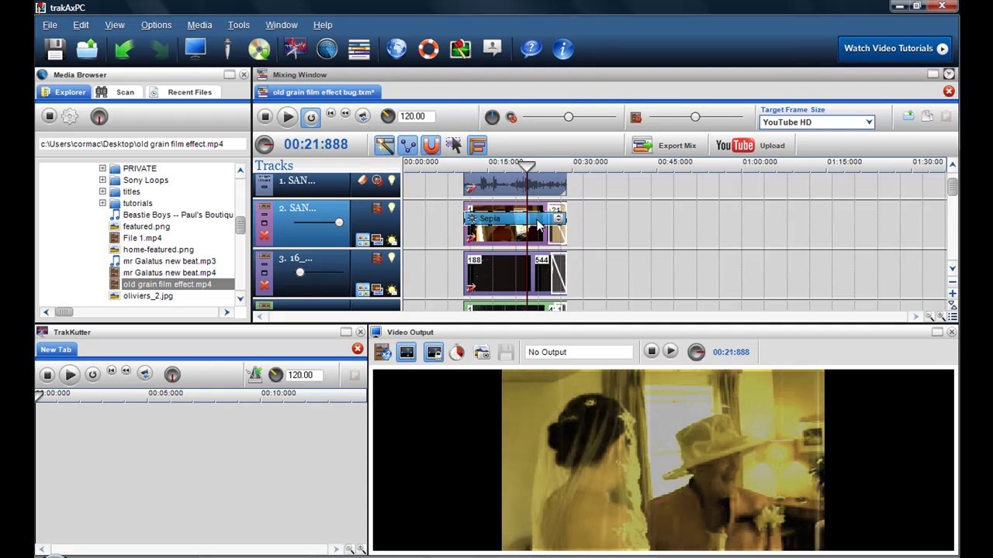
- Swap the Sepia for a Tinge effect with a flat envelope and a lowered level
{"action": "key", "text": "Delete"}
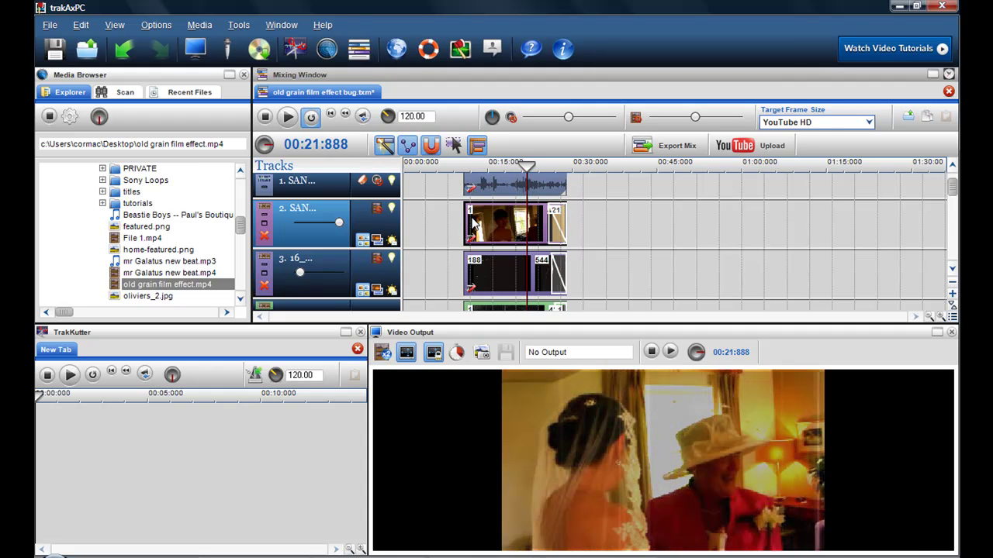
{"action": "right_click", "coordinate": [473, 224]}
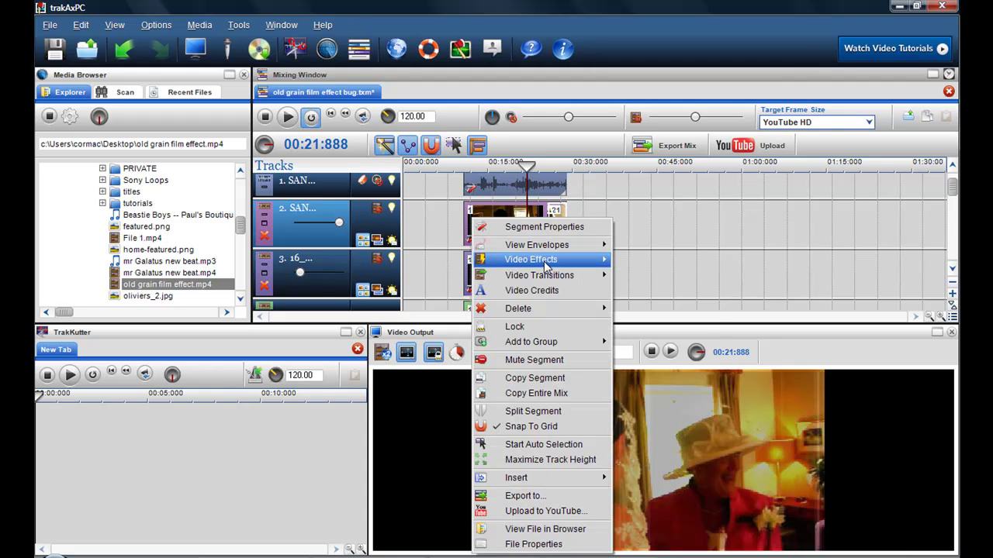
{"action": "mouse_move", "coordinate": [531, 259]}
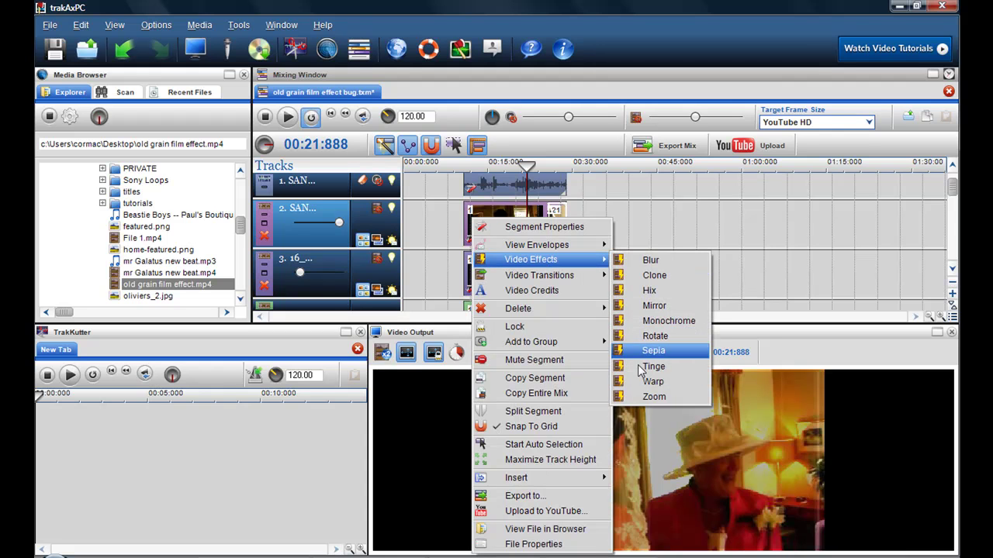
{"action": "left_click", "coordinate": [639, 367]}
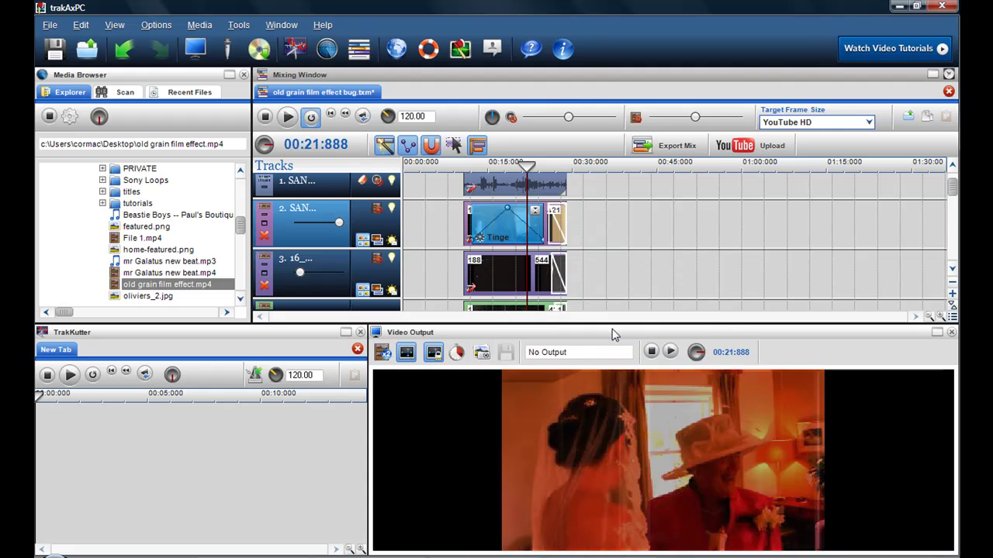
{"action": "right_click", "coordinate": [488, 230]}
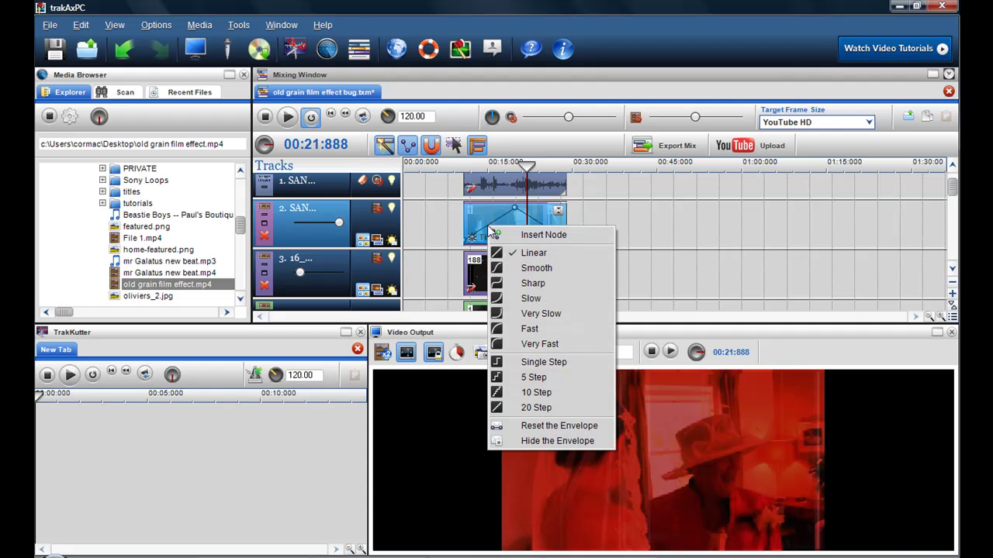
{"action": "left_click", "coordinate": [551, 426]}
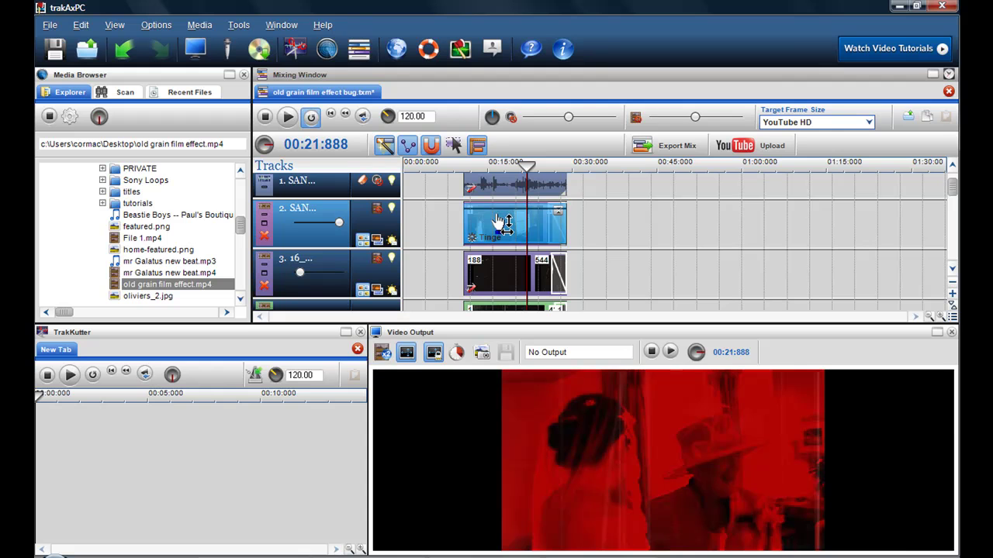
{"action": "left_click_drag", "start_coordinate": [500, 213], "coordinate": [497, 231]}
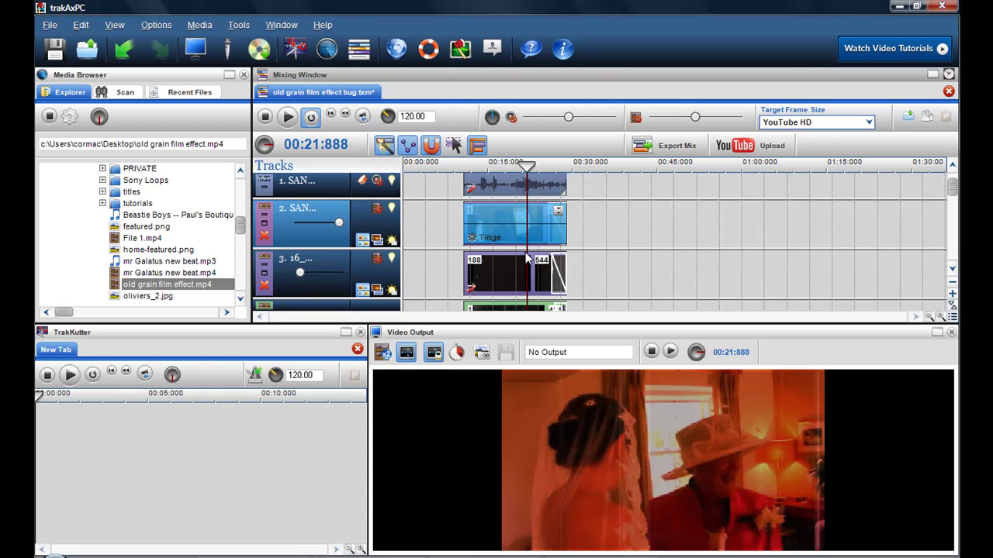
- Switch the Tinge colour to green and raise its strength
{"action": "left_click", "coordinate": [472, 237]}
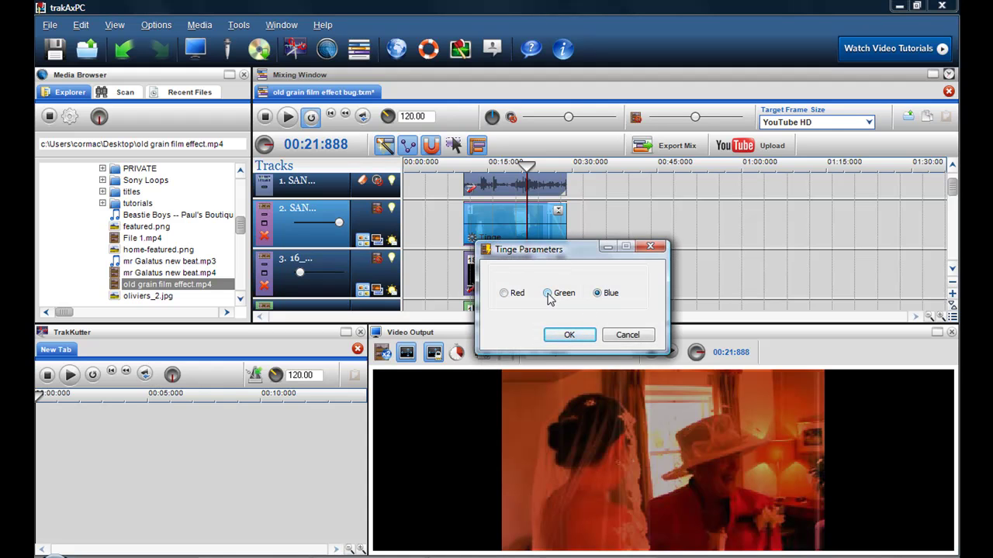
{"action": "left_click", "coordinate": [575, 334]}
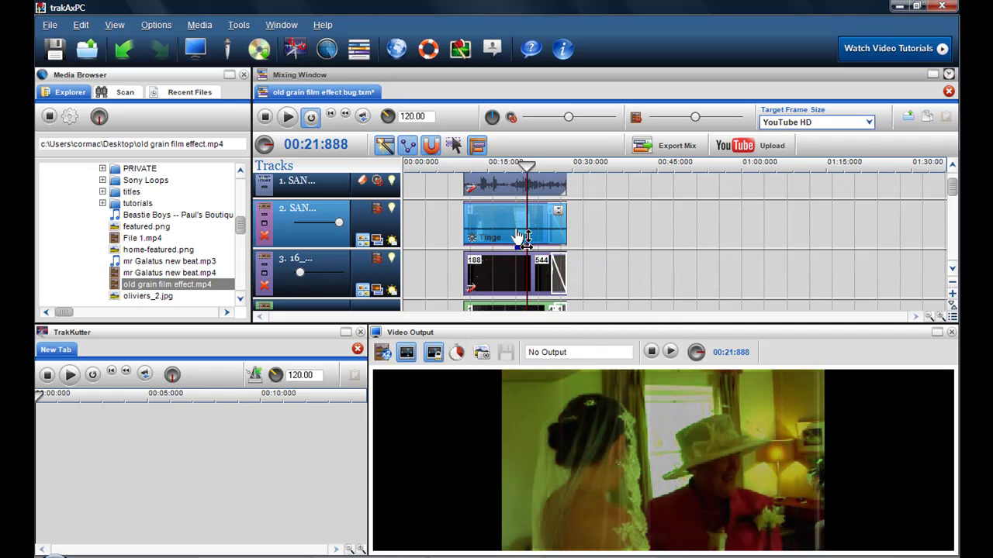
{"action": "left_click_drag", "start_coordinate": [522, 231], "coordinate": [517, 234]}
- Scrub the clip from about 14 seconds onward to preview the green tint
{"action": "left_click", "coordinate": [555, 211]}
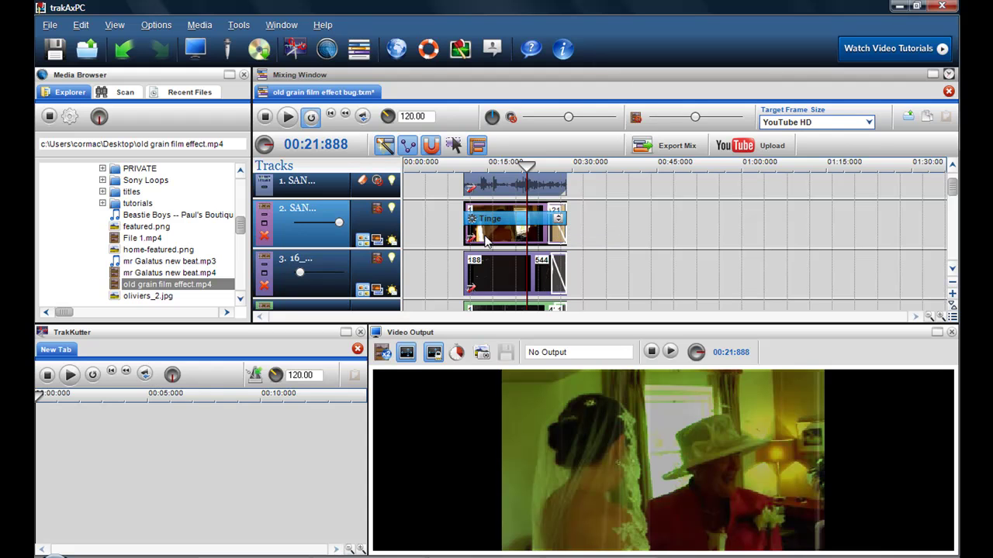
{"action": "left_click", "coordinate": [485, 235]}
{"action": "mouse_move", "coordinate": [485, 234]}
{"action": "left_mouse_down"}
{"action": "mouse_move", "coordinate": [536, 243]}
{"action": "mouse_move", "coordinate": [518, 243]}
{"action": "left_mouse_up"}
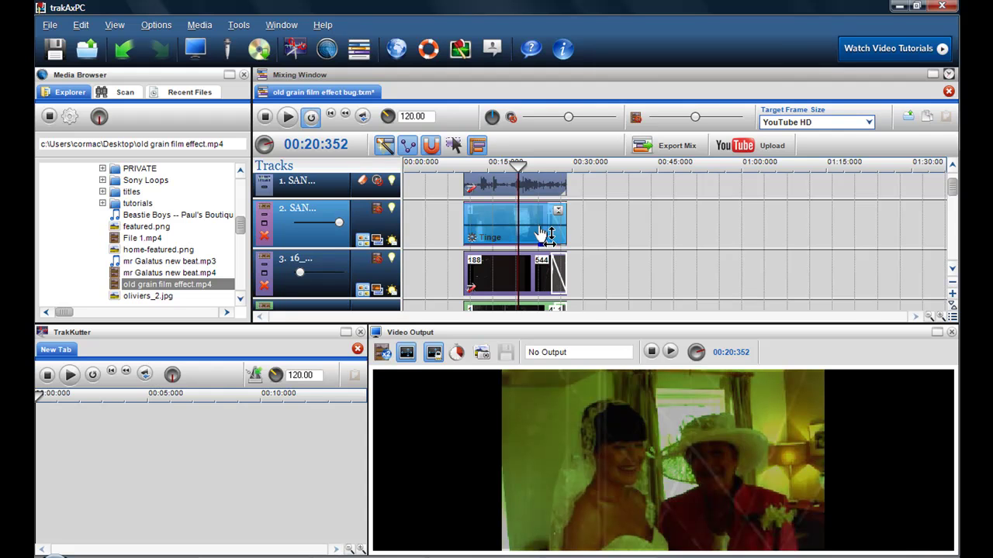
{"action": "left_click_drag", "start_coordinate": [518, 236], "coordinate": [532, 237]}
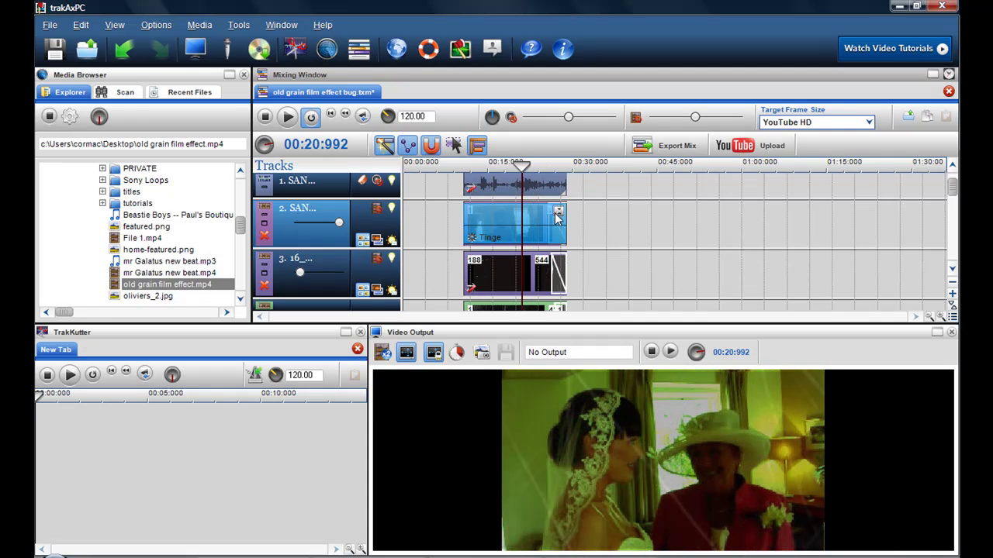
- Add a second Sepia effect to the clip and reset its envelope
{"action": "right_click", "coordinate": [474, 236]}
{"action": "mouse_move", "coordinate": [533, 262]}
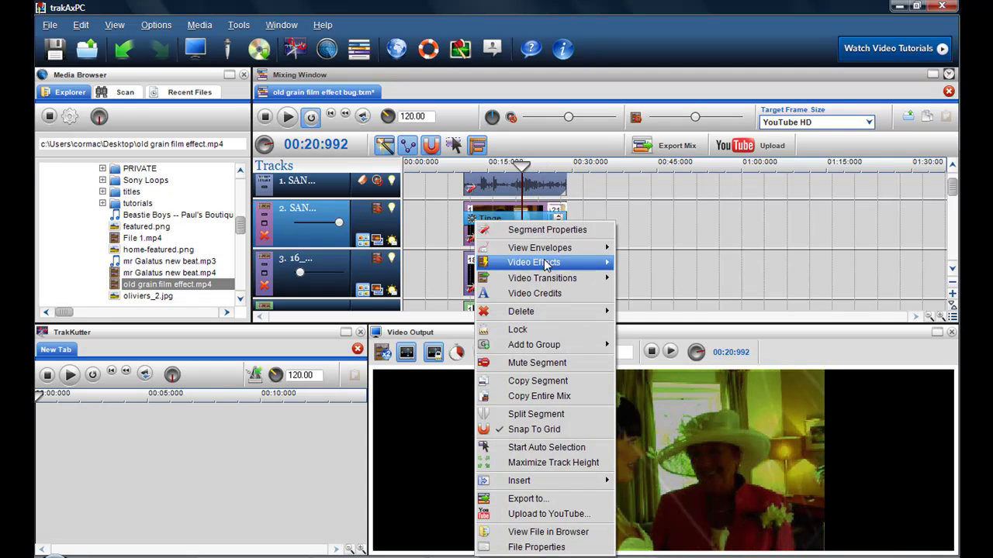
{"action": "left_click", "coordinate": [656, 354]}
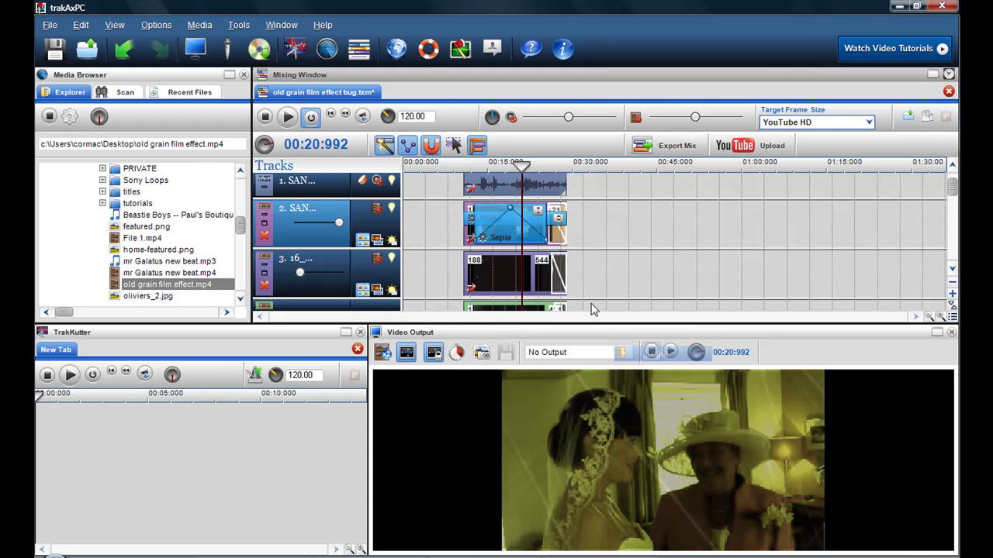
{"action": "right_click", "coordinate": [502, 220]}
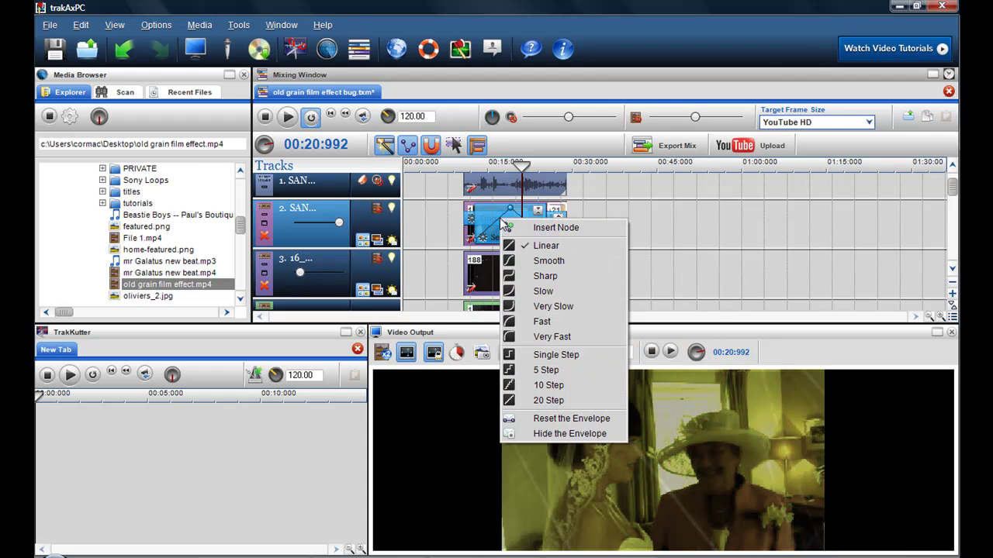
{"action": "left_click", "coordinate": [583, 418]}
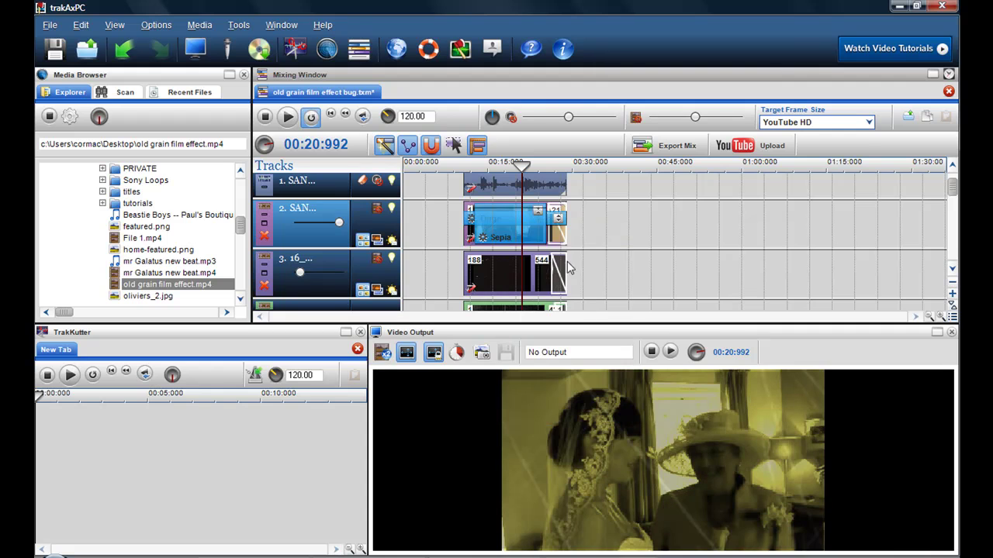
- Stretch the Sepia to span the clip and turn its level down to a faint tint
{"action": "left_click_drag", "start_coordinate": [545, 233], "coordinate": [566, 233]}
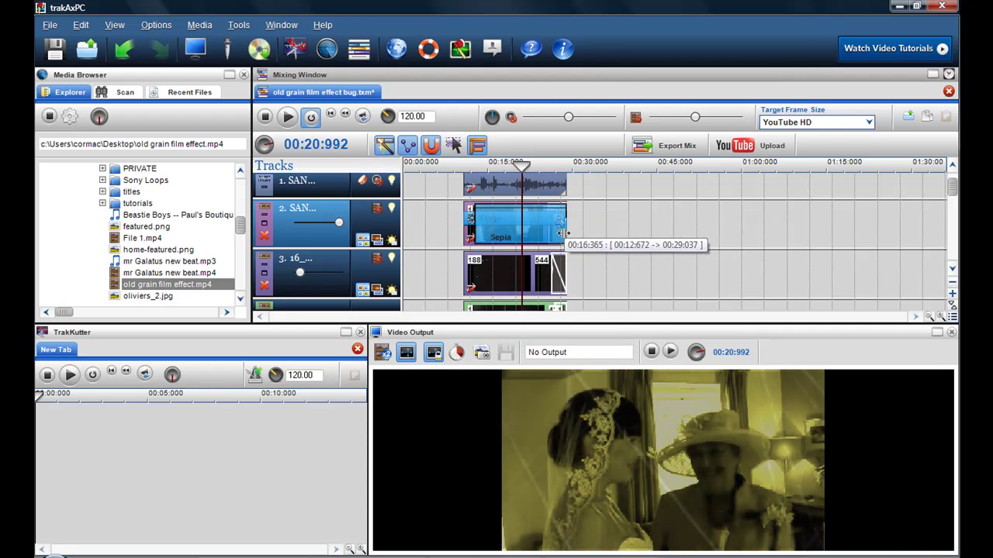
{"action": "left_click_drag", "start_coordinate": [472, 226], "coordinate": [463, 226]}
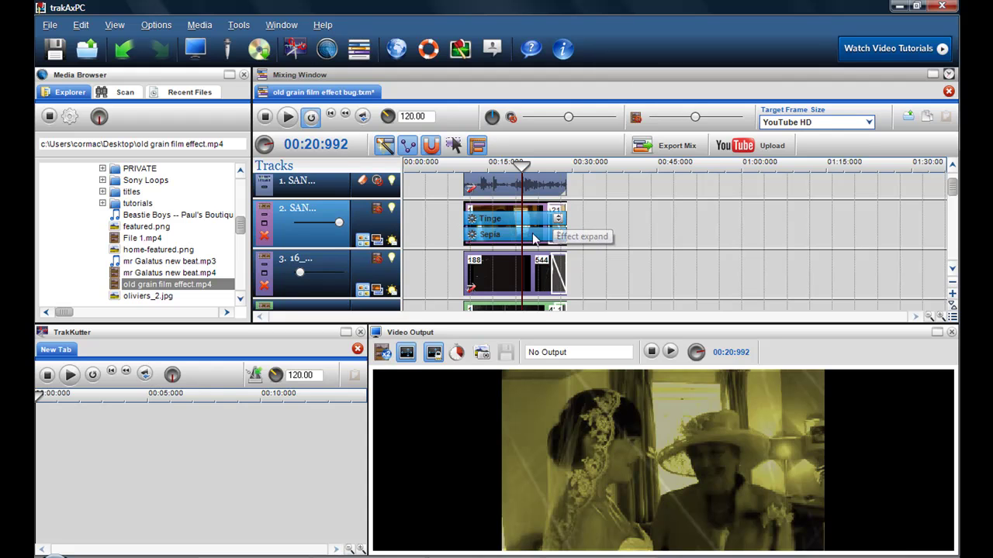
{"action": "double_click", "coordinate": [480, 237]}
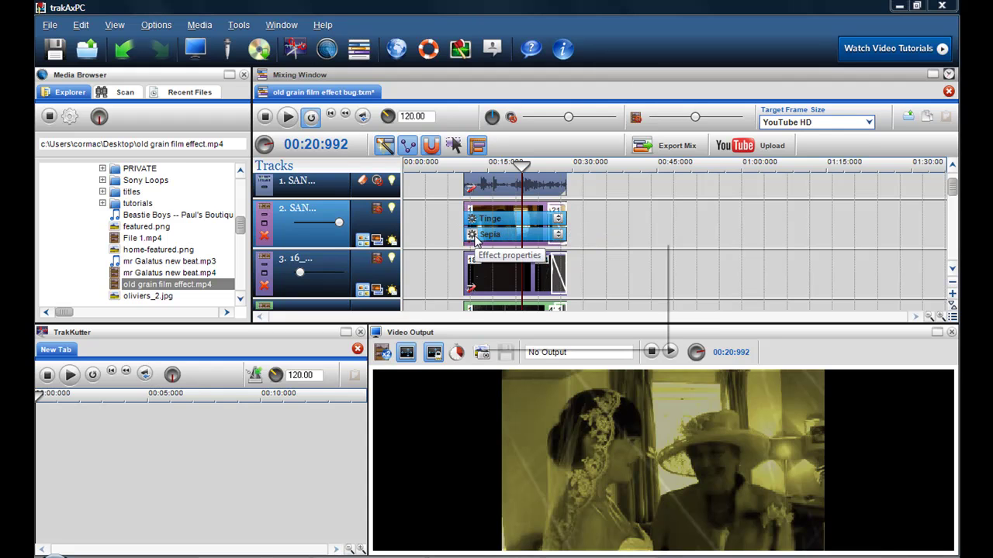
{"action": "left_click", "coordinate": [626, 335]}
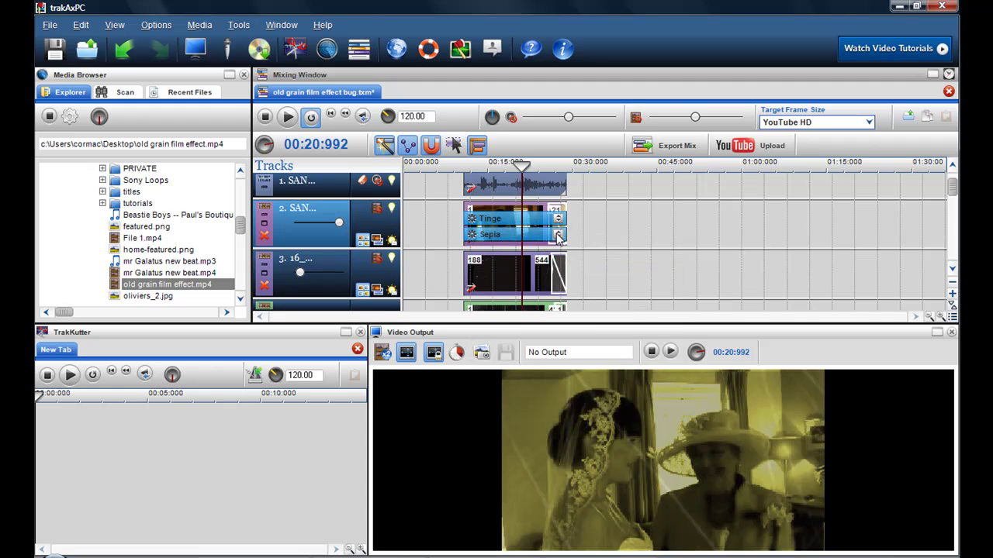
{"action": "left_click_drag", "start_coordinate": [525, 219], "coordinate": [524, 237]}
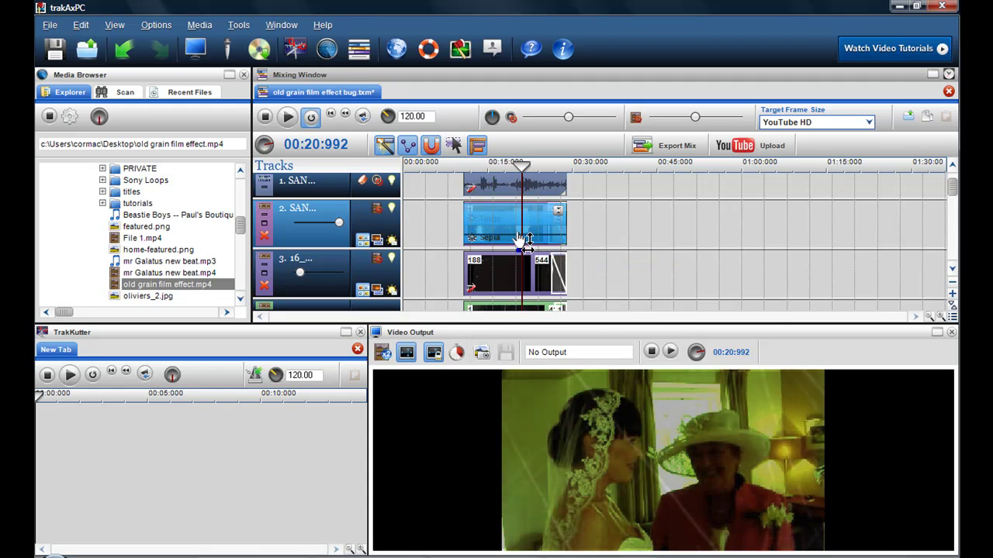
{"action": "mouse_move", "coordinate": [525, 235]}
{"action": "left_mouse_down"}
{"action": "mouse_move", "coordinate": [530, 214]}
{"action": "mouse_move", "coordinate": [527, 228]}
{"action": "left_mouse_up"}
{"action": "mouse_move", "coordinate": [512, 234]}
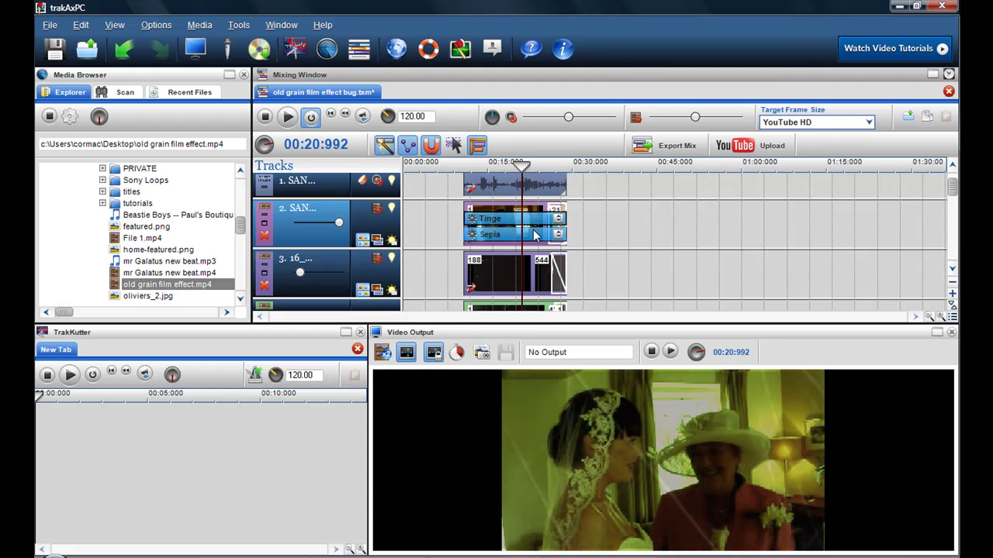
- Move Sepia above Tinge in the effect stack and scrub to check the yellow-green cast
{"action": "left_click_drag", "start_coordinate": [531, 234], "coordinate": [511, 225]}
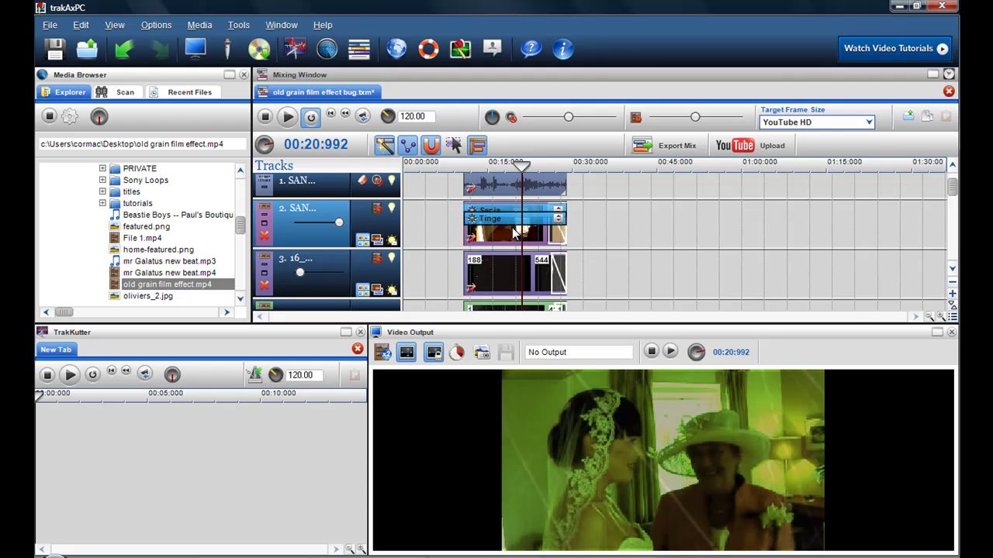
{"action": "left_click", "coordinate": [558, 222]}
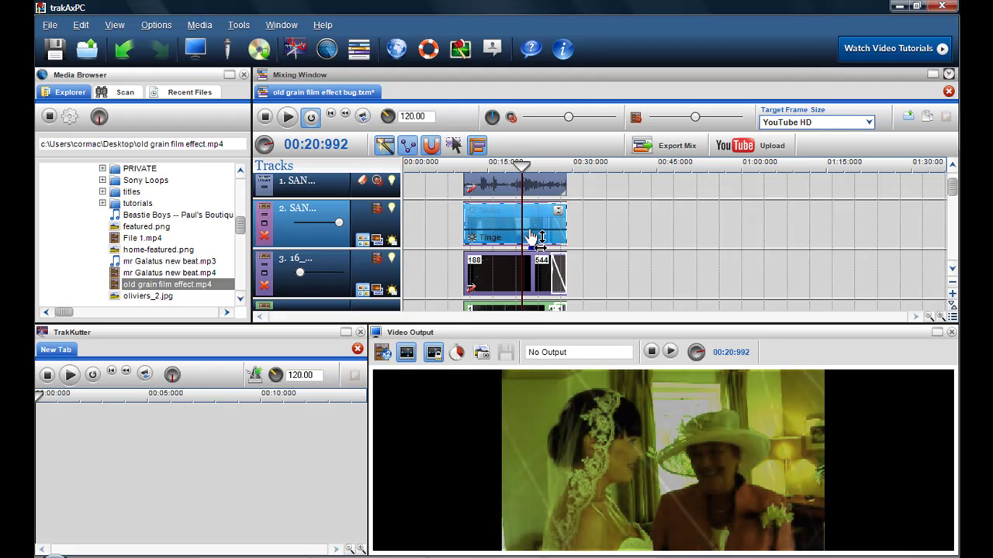
{"action": "left_click", "coordinate": [534, 237]}
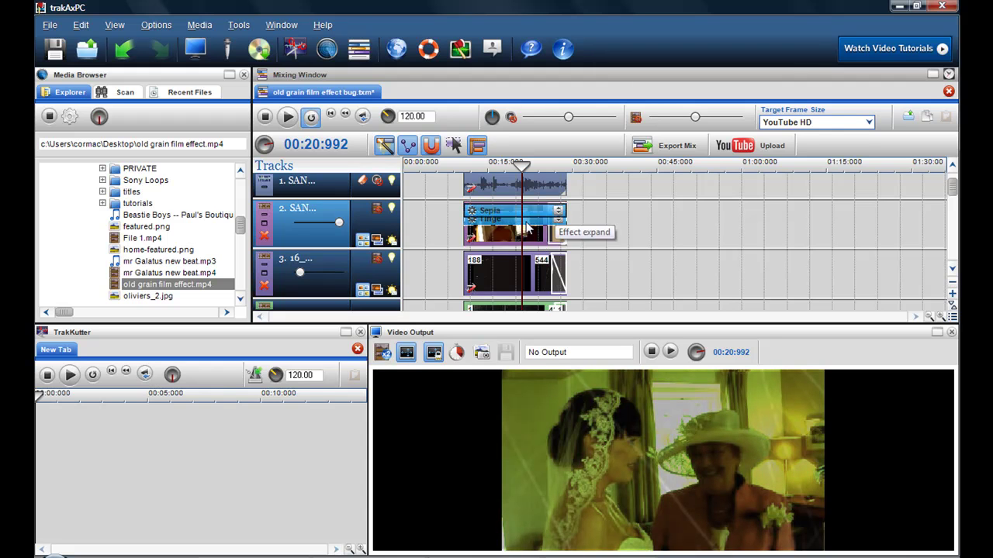
{"action": "left_click_drag", "start_coordinate": [521, 231], "coordinate": [483, 230]}
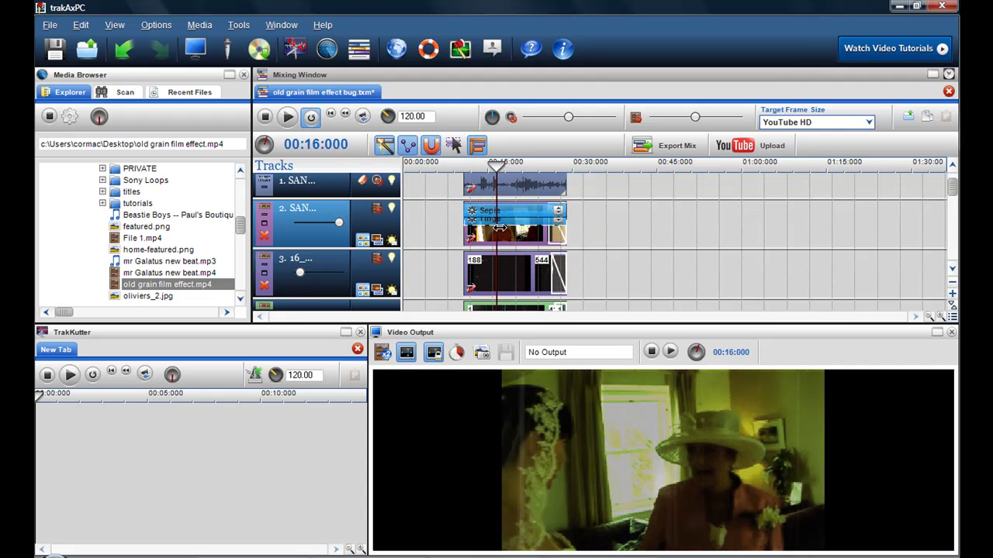
{"action": "left_click_drag", "start_coordinate": [483, 229], "coordinate": [525, 230]}
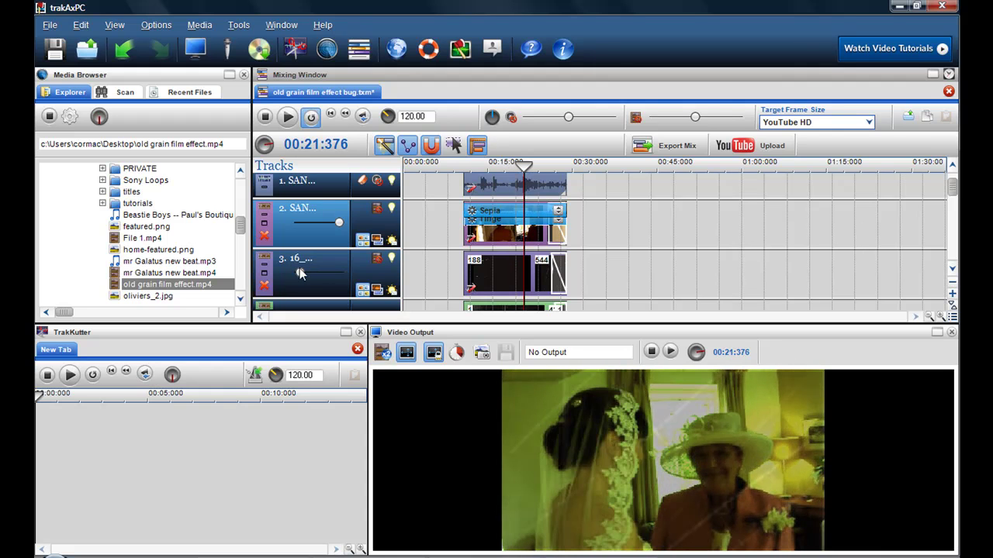
- Raise track 3 brightness to 14% and scrub the clip from around 17 seconds
{"action": "left_click_drag", "start_coordinate": [301, 275], "coordinate": [302, 275]}
{"action": "left_click_drag", "start_coordinate": [953, 190], "coordinate": [953, 204]}
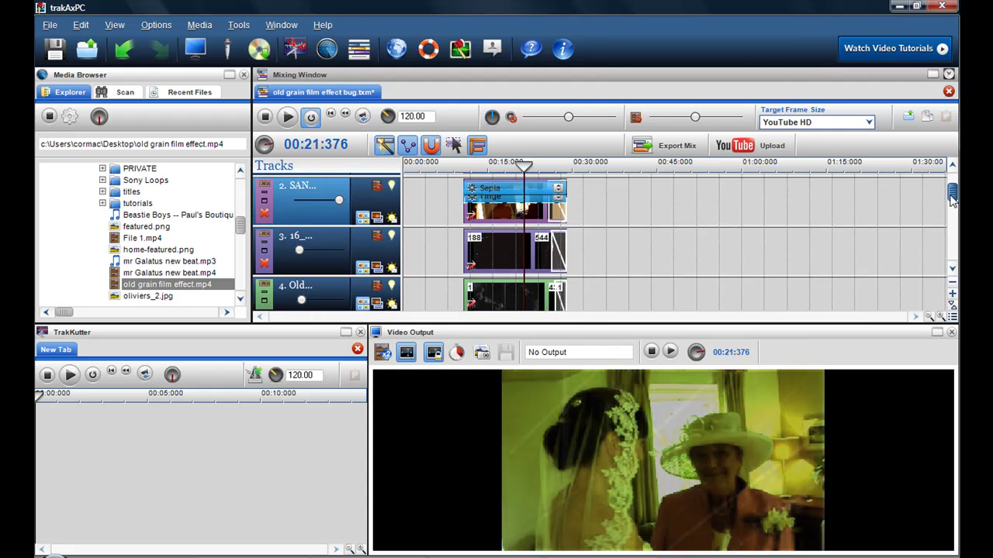
{"action": "scroll", "coordinate": [350, 205], "scroll_direction": "up", "scroll_amount": 1}
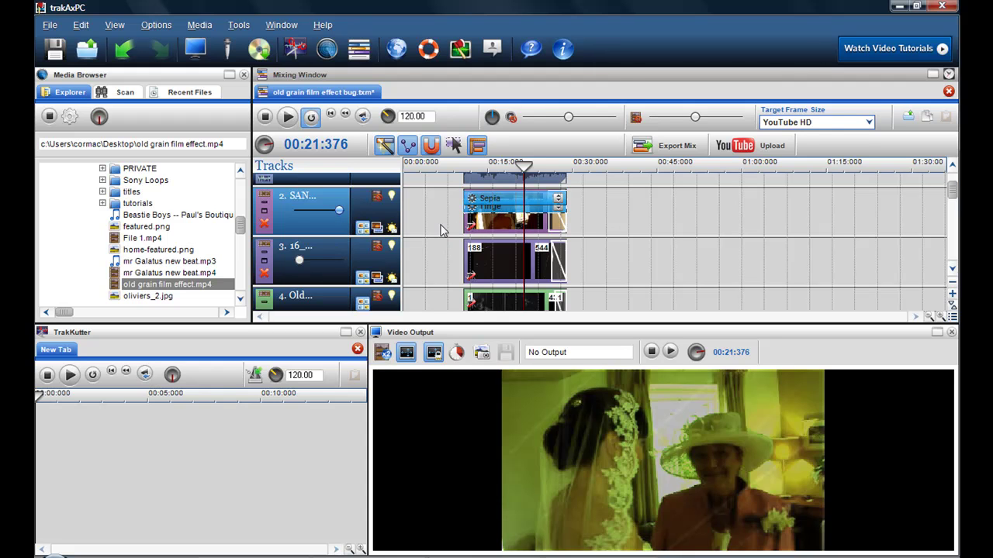
{"action": "left_click_drag", "start_coordinate": [442, 222], "coordinate": [504, 225]}
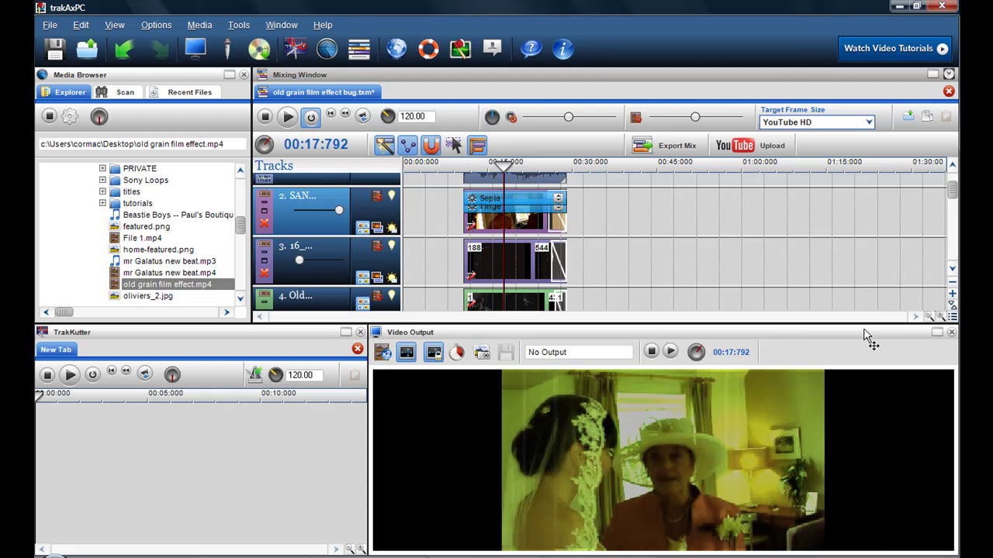